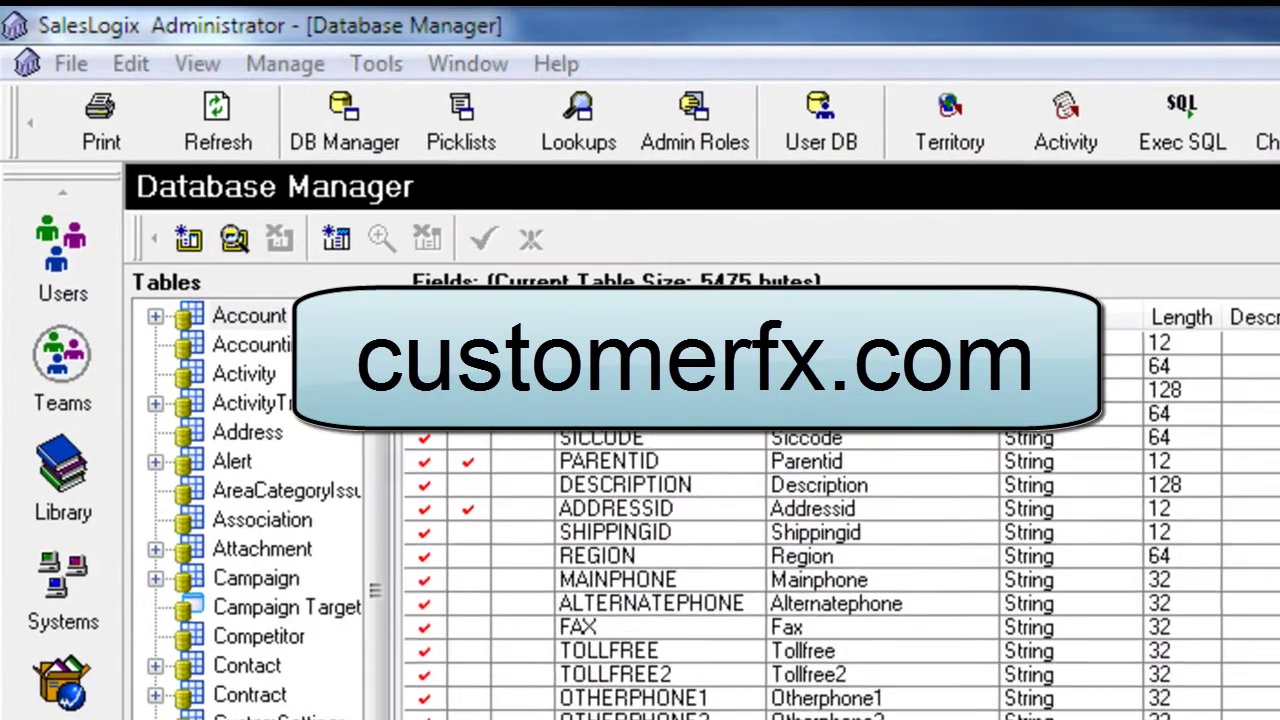
Step: Sort the Account table by Field Name and check that the AKA string field, length 64, exists
left_click(272, 153)
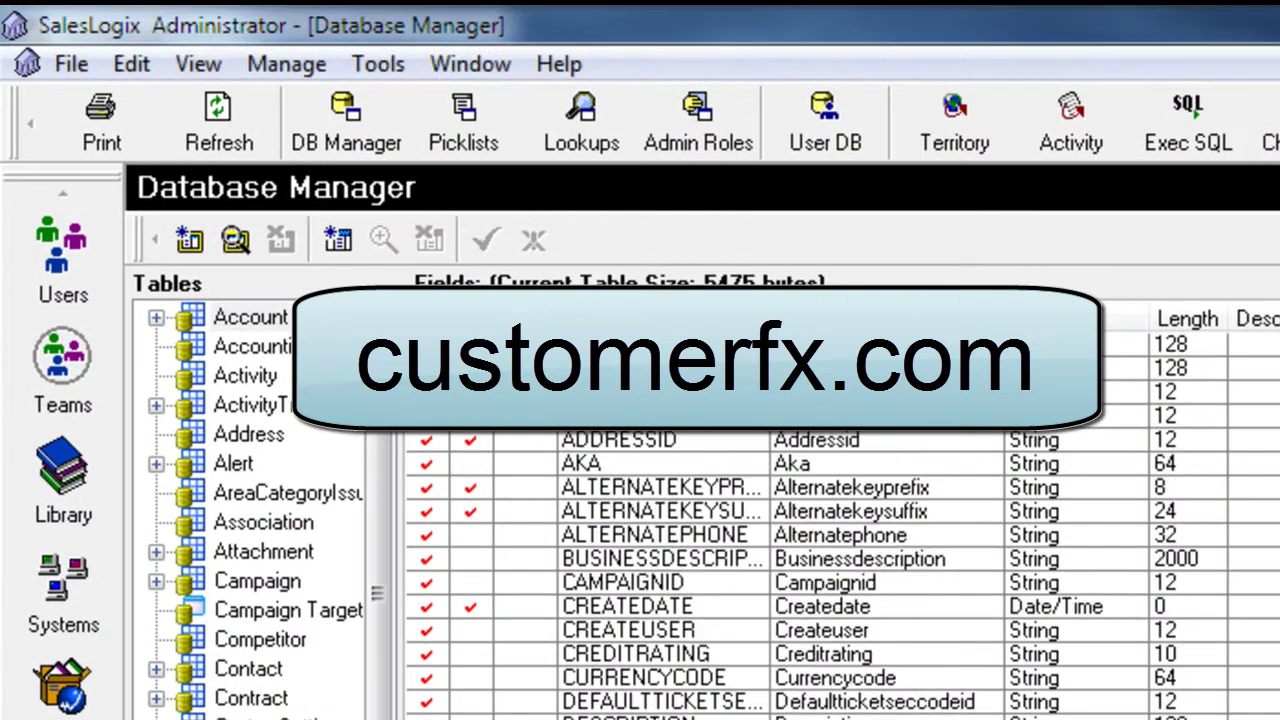
left_click(658, 460)
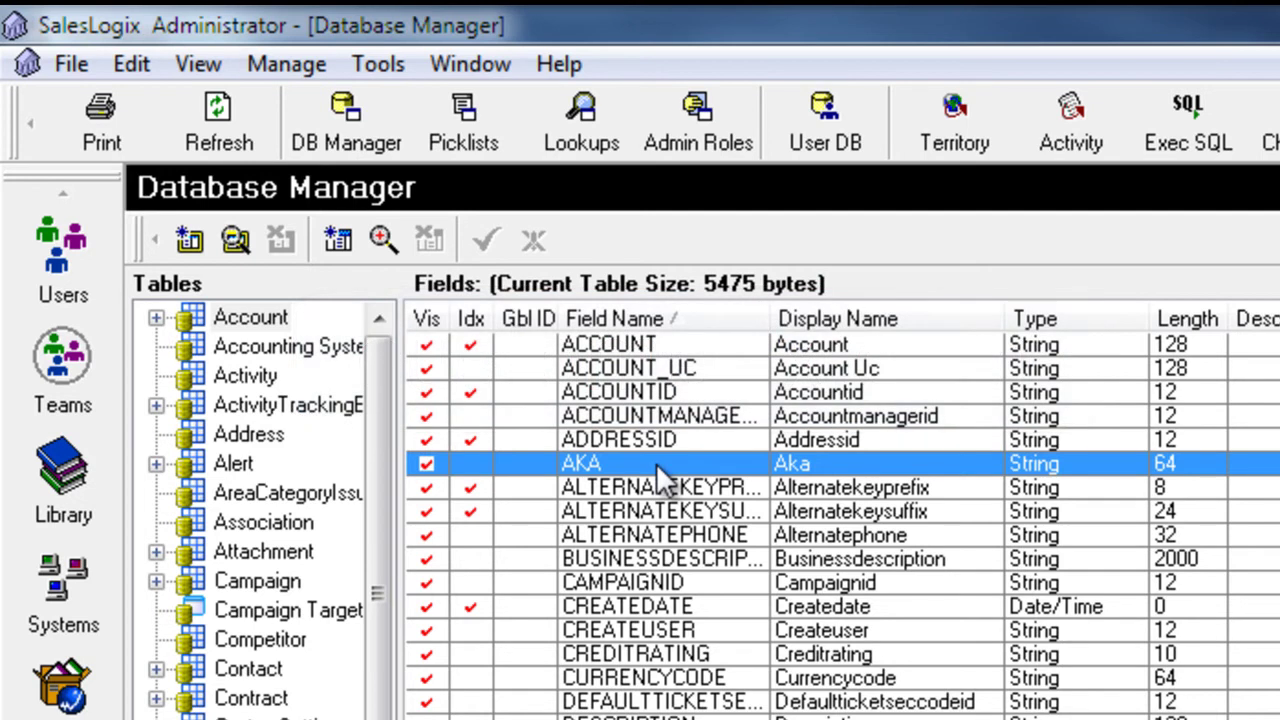
right_click(718, 462)
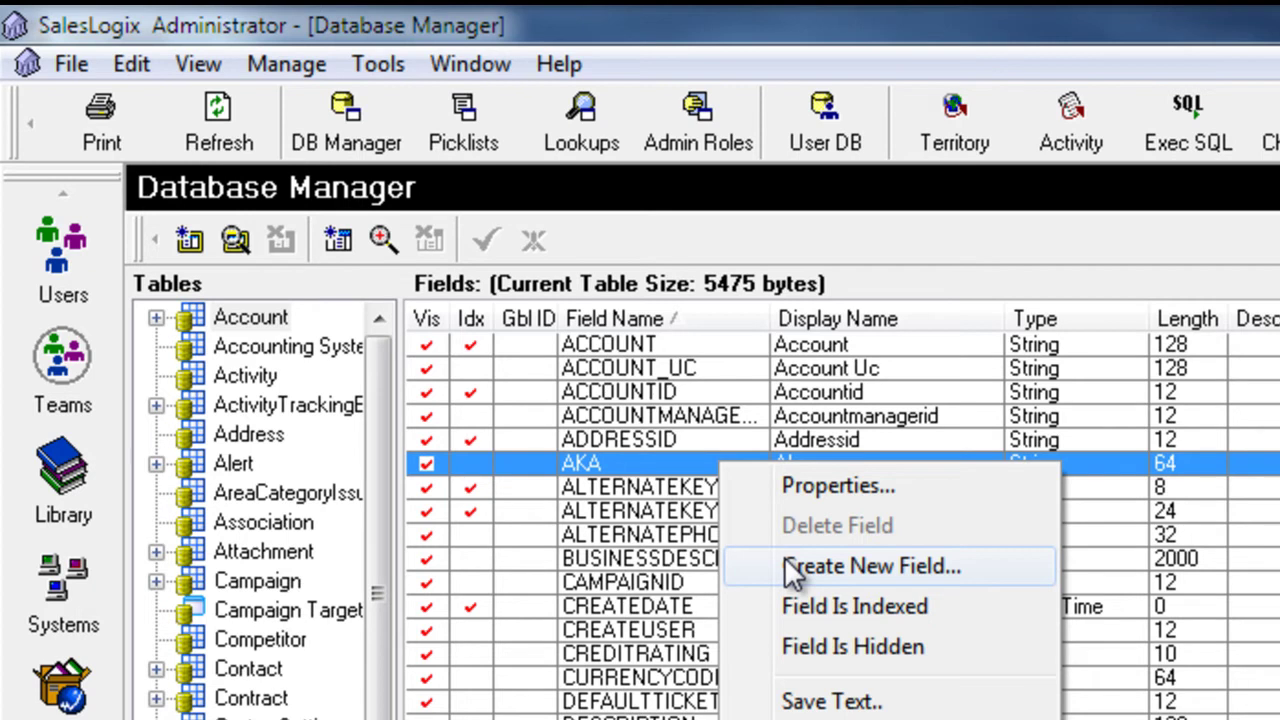
left_click(660, 461)
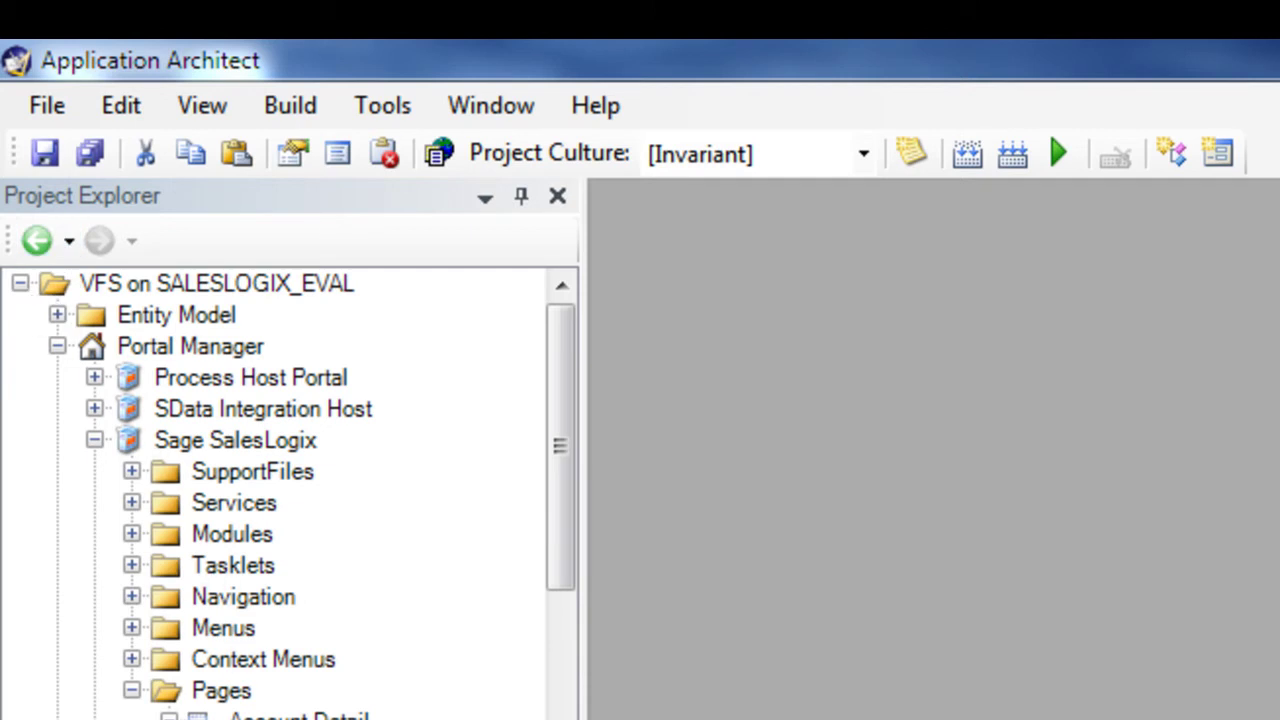
Step: Expand the Account Detail page's Smart Parts and select AccountDetails
left_click(168, 718)
left_click(205, 719)
left_click(375, 719)
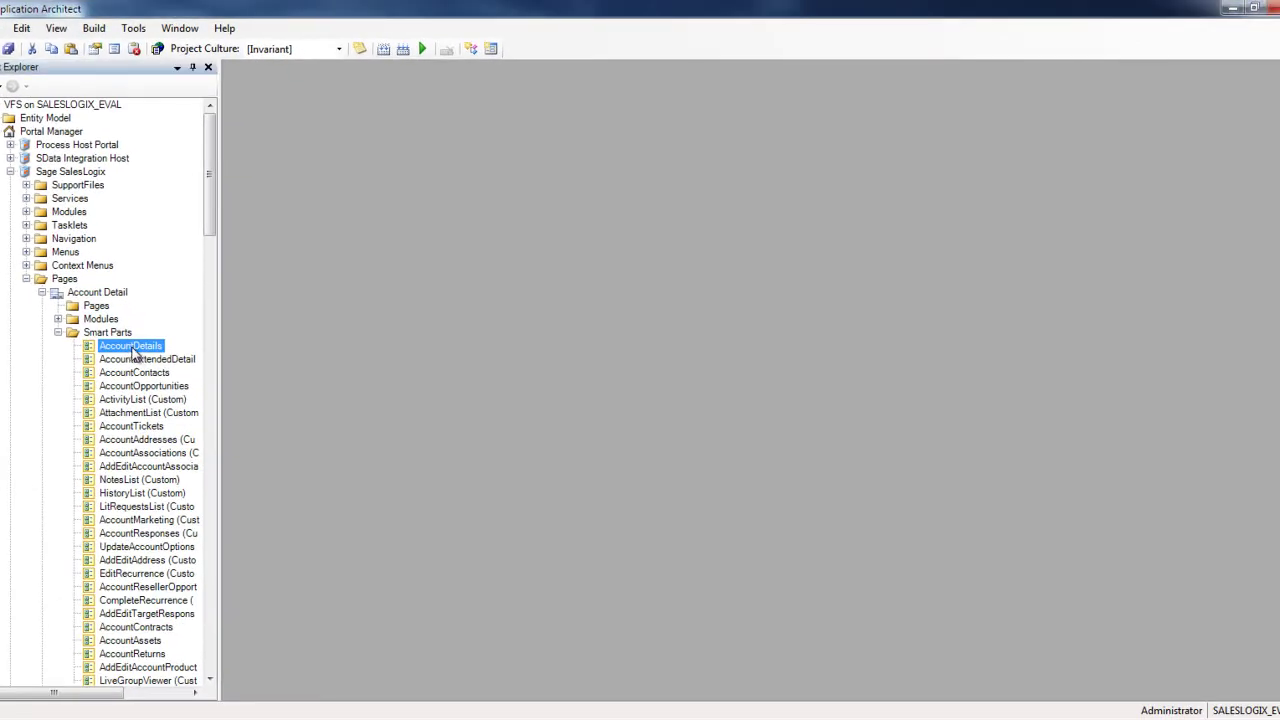
Step: Open AccountDetails in the form designer and compare its layout with the live web client account screen
double_click(133, 354)
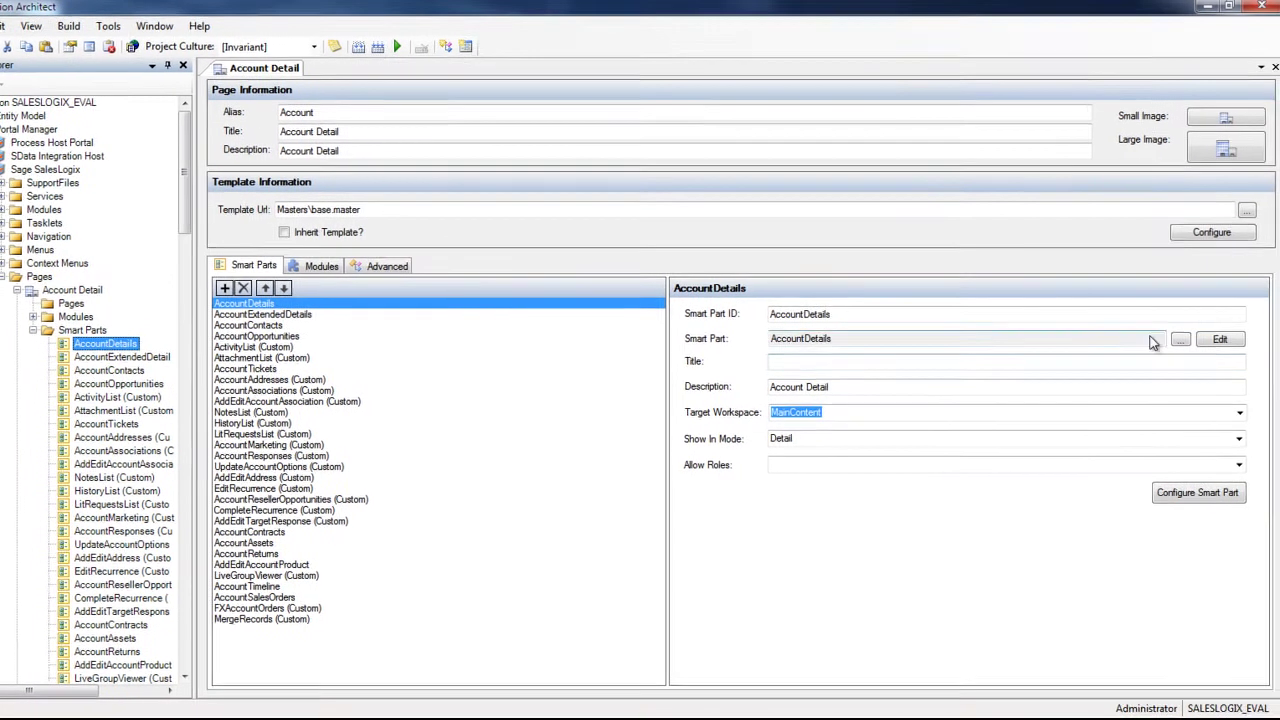
left_click(1220, 339)
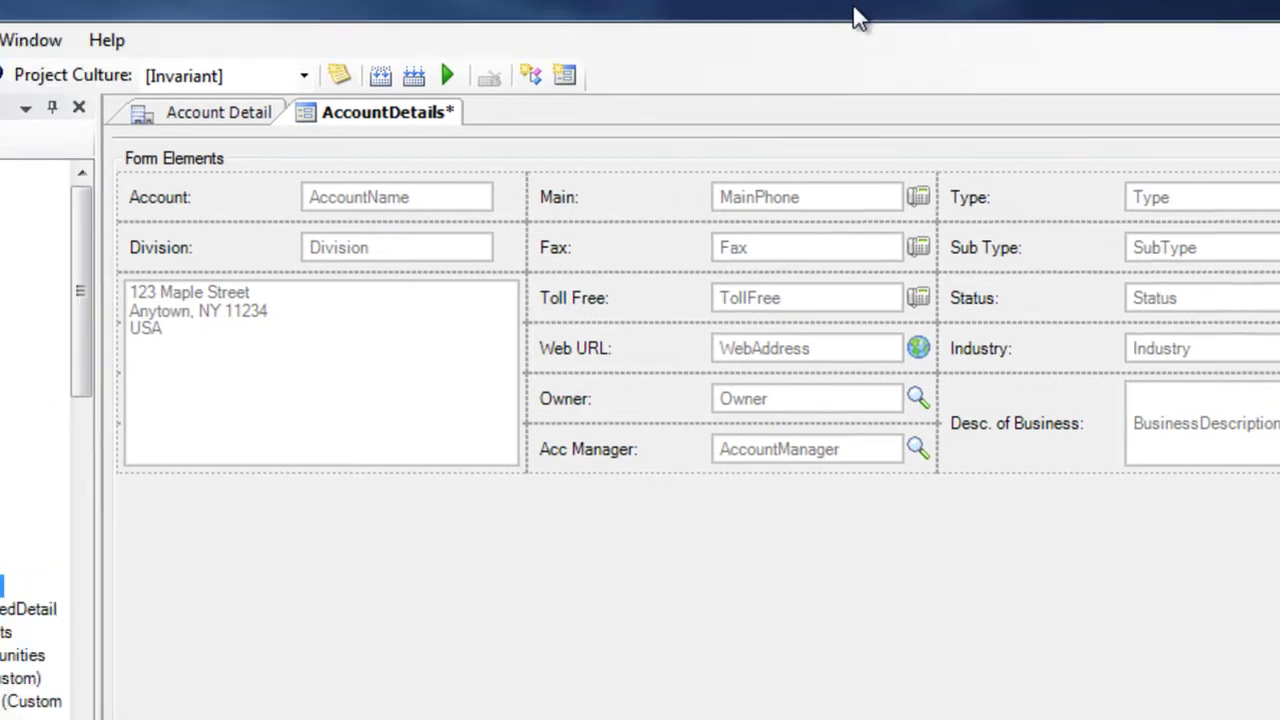
left_click_drag(858, 15, 795, 617)
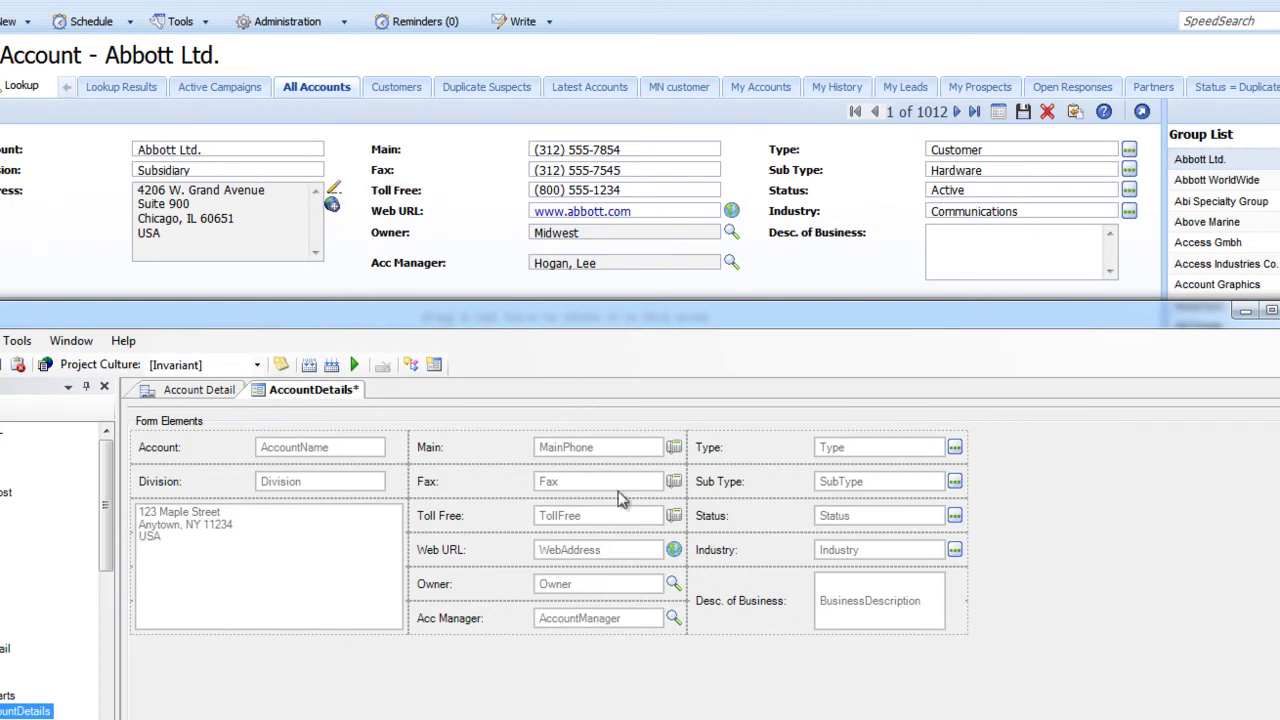
left_click_drag(681, 314, 697, 63)
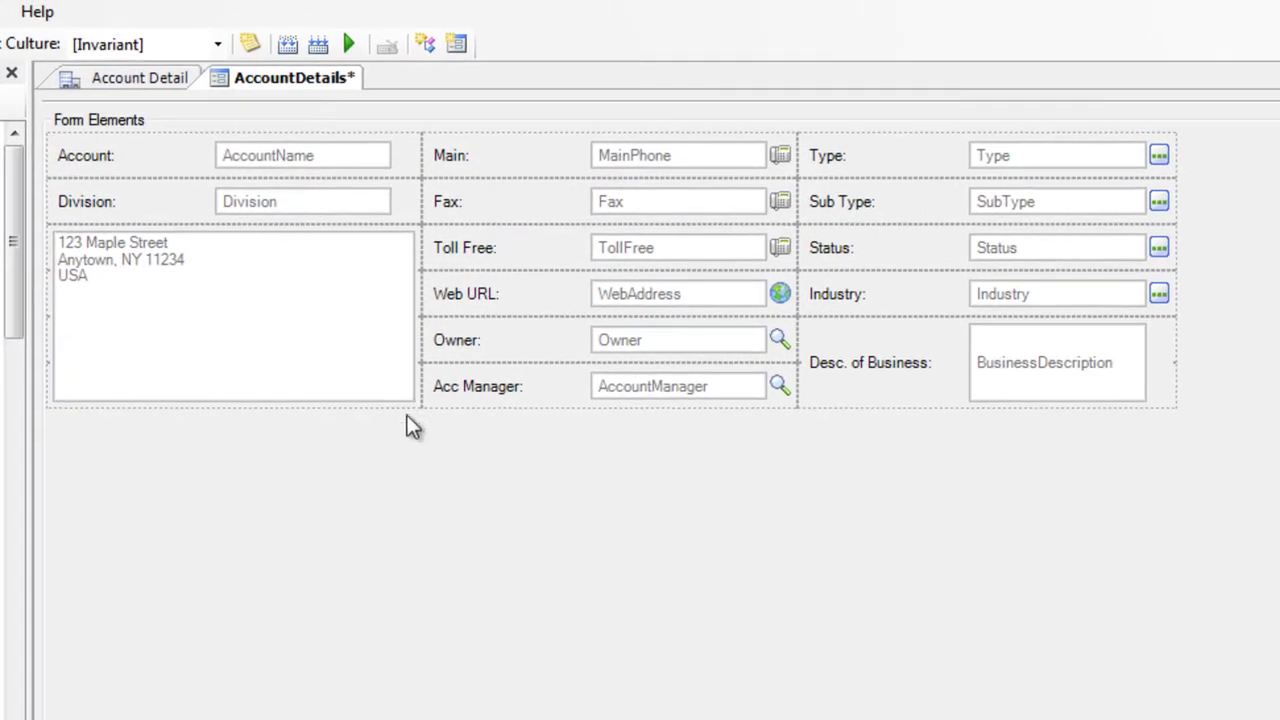
Step: Insert a TextBox in a new row at the bottom of the AccountDetails form, beneath Acc Manager
right_click(497, 452)
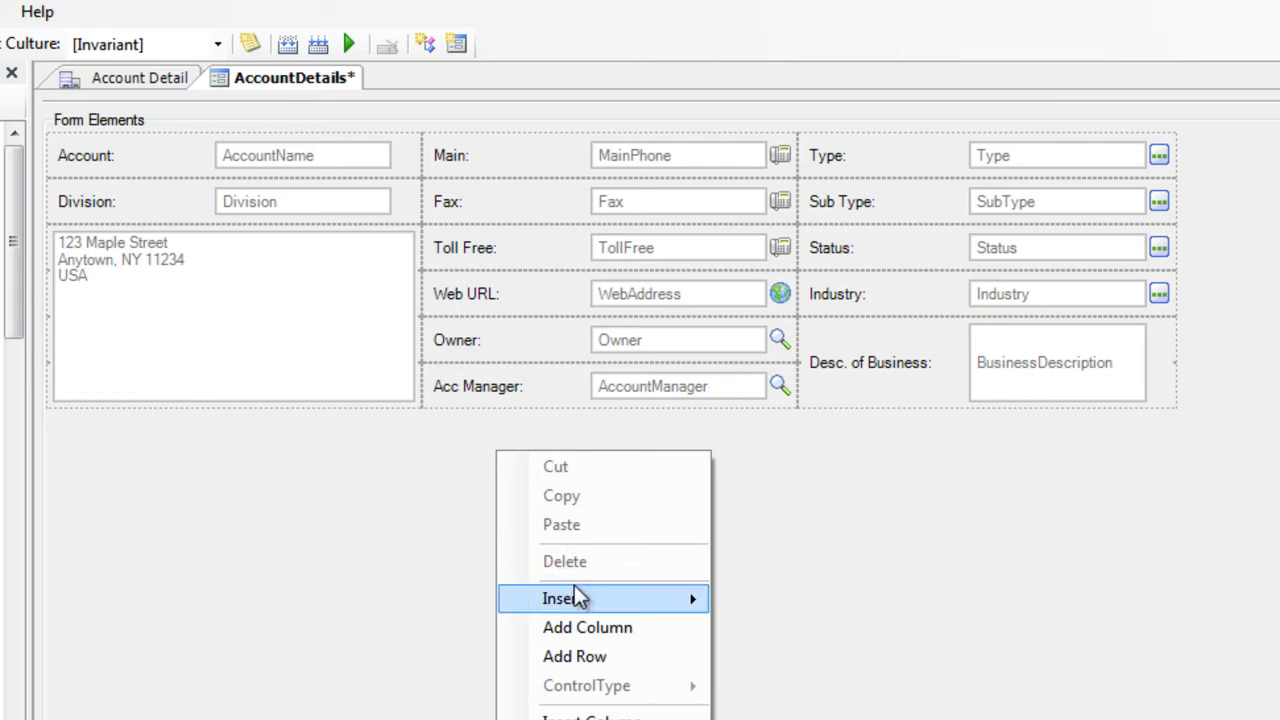
mouse_move(580, 598)
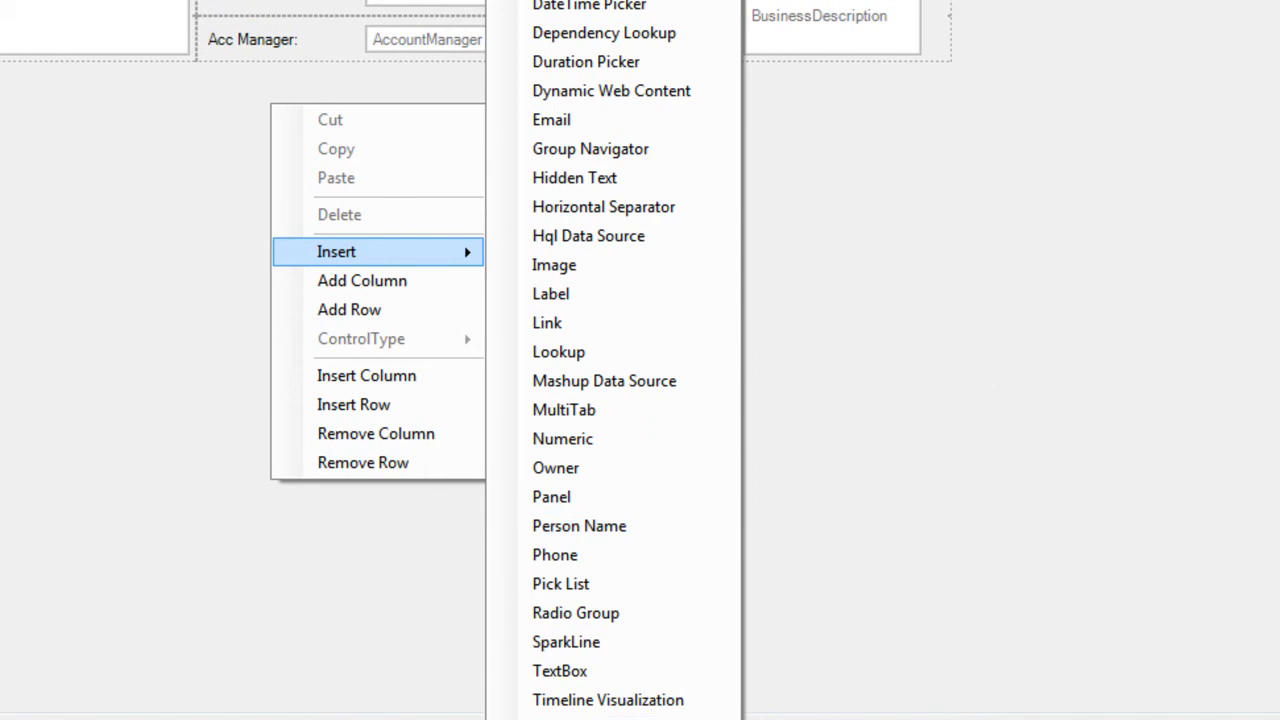
left_click(586, 672)
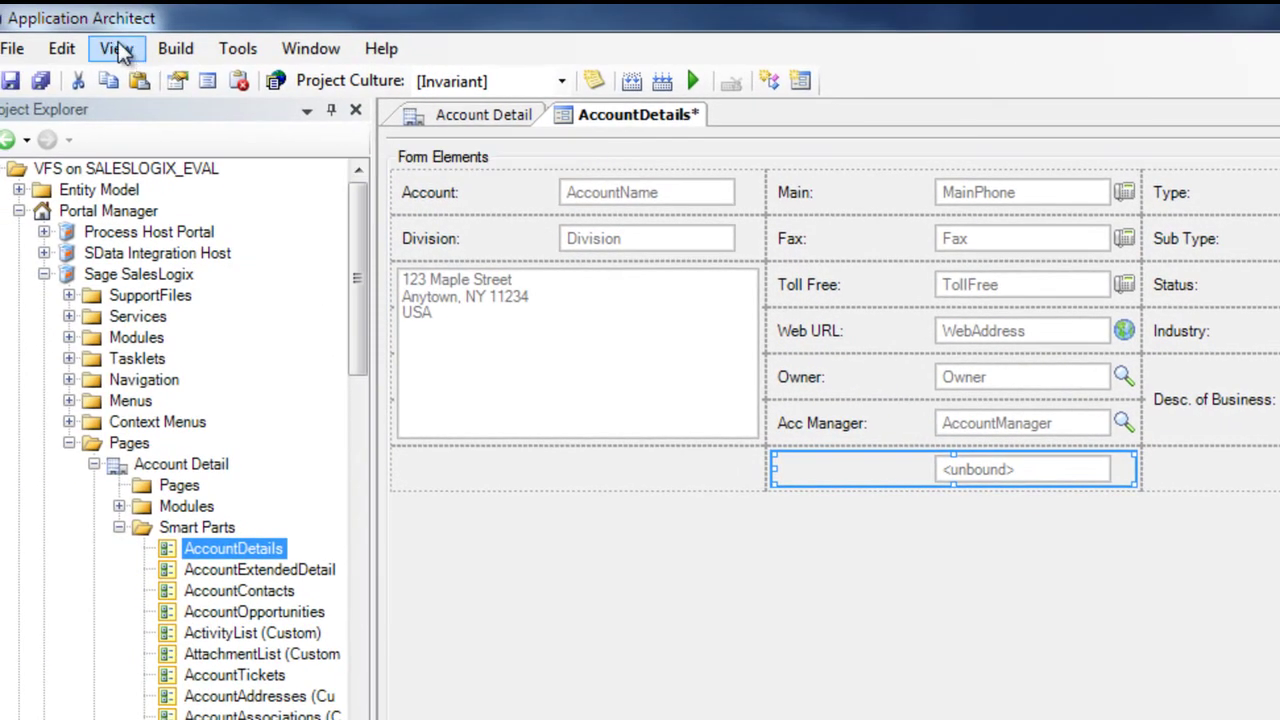
Step: In the Properties panel, set the new text box's Caption to 'AKA' and open its Data Bindings
left_click(110, 49)
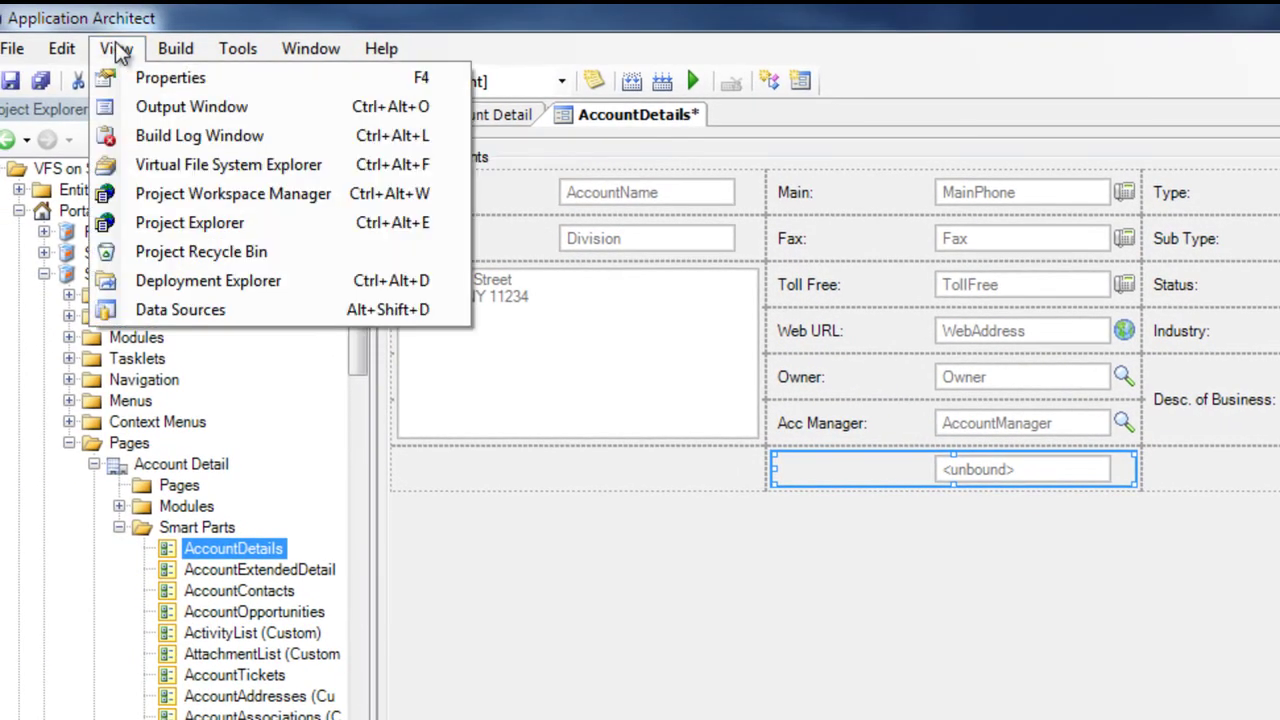
left_click(110, 78)
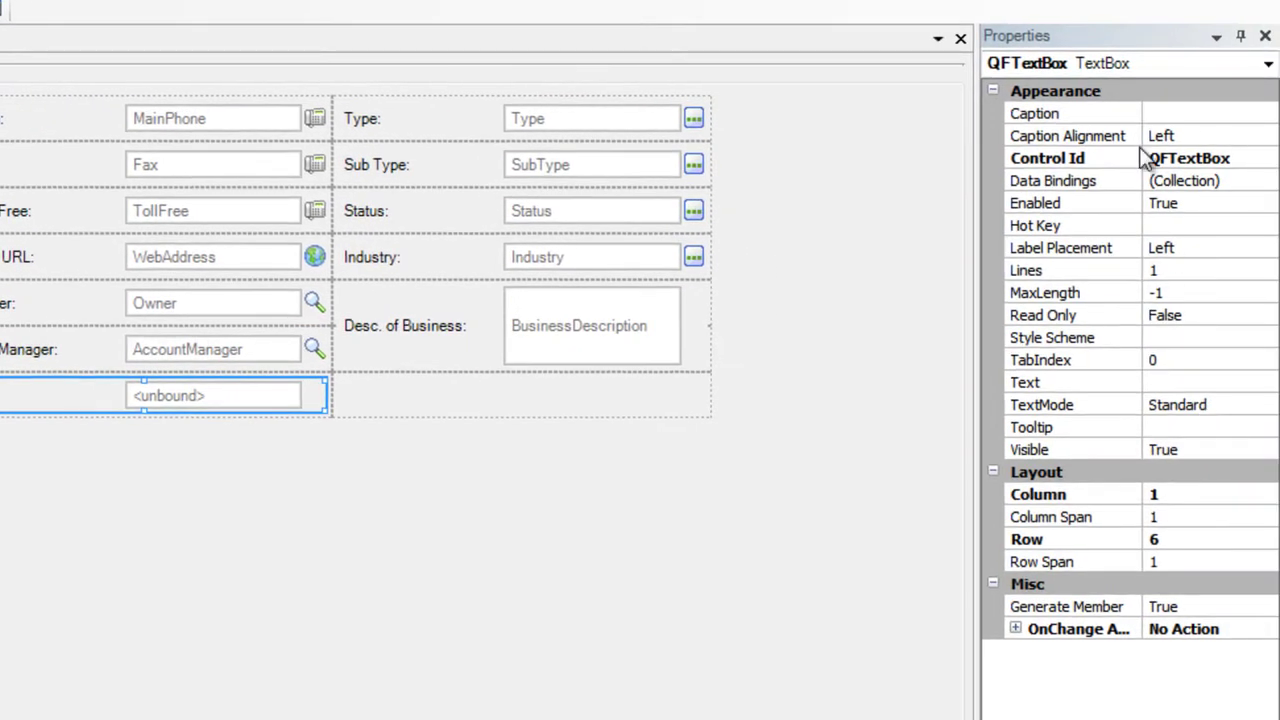
left_click(1188, 113)
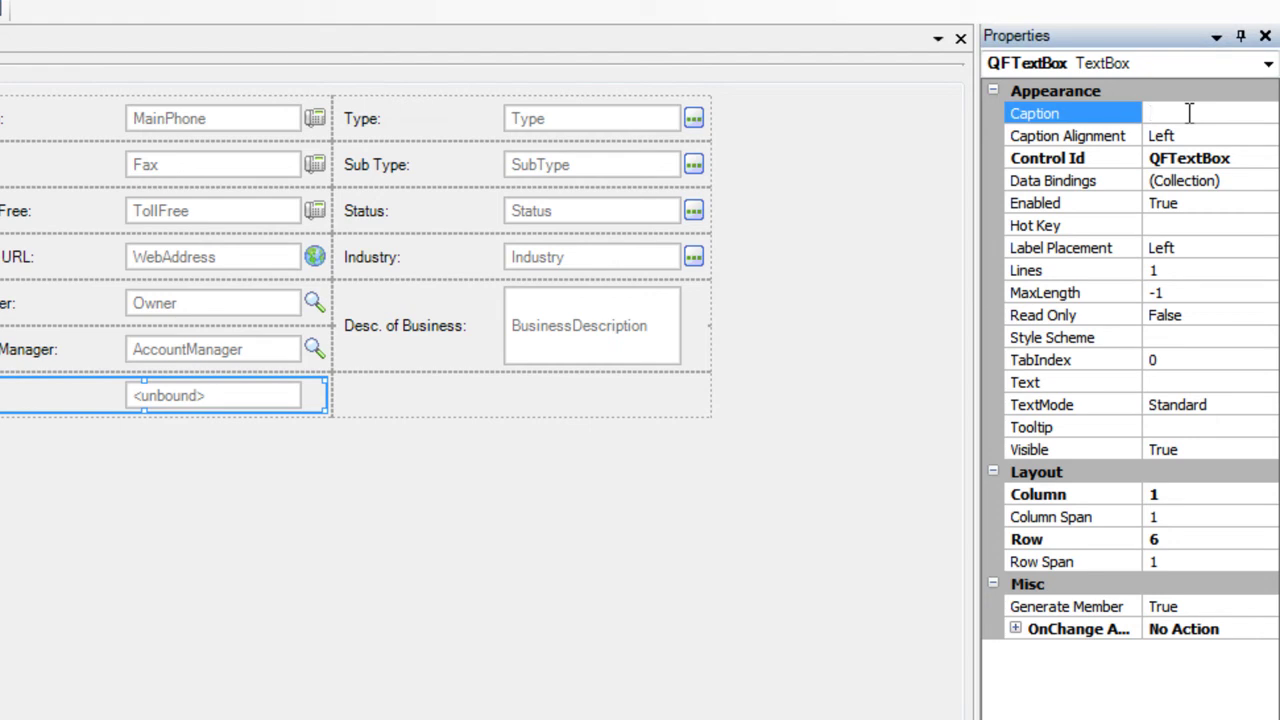
type("AKA")
left_click(1188, 183)
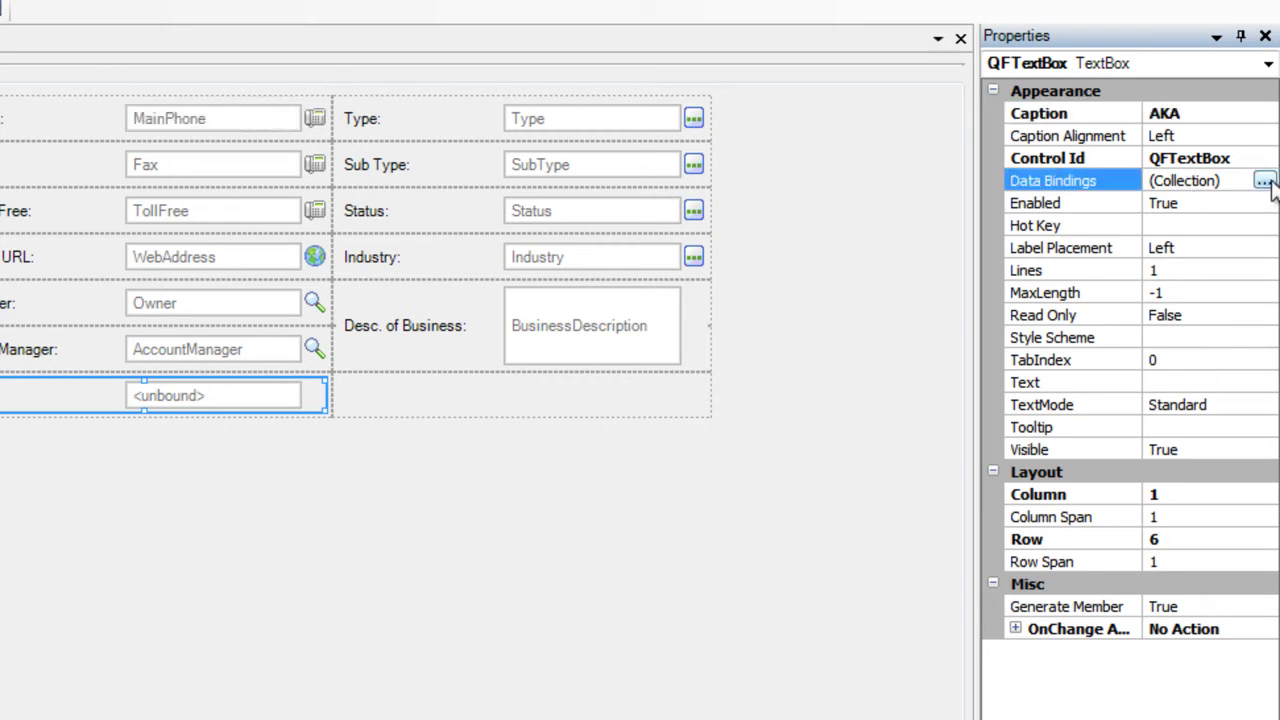
left_click(1264, 182)
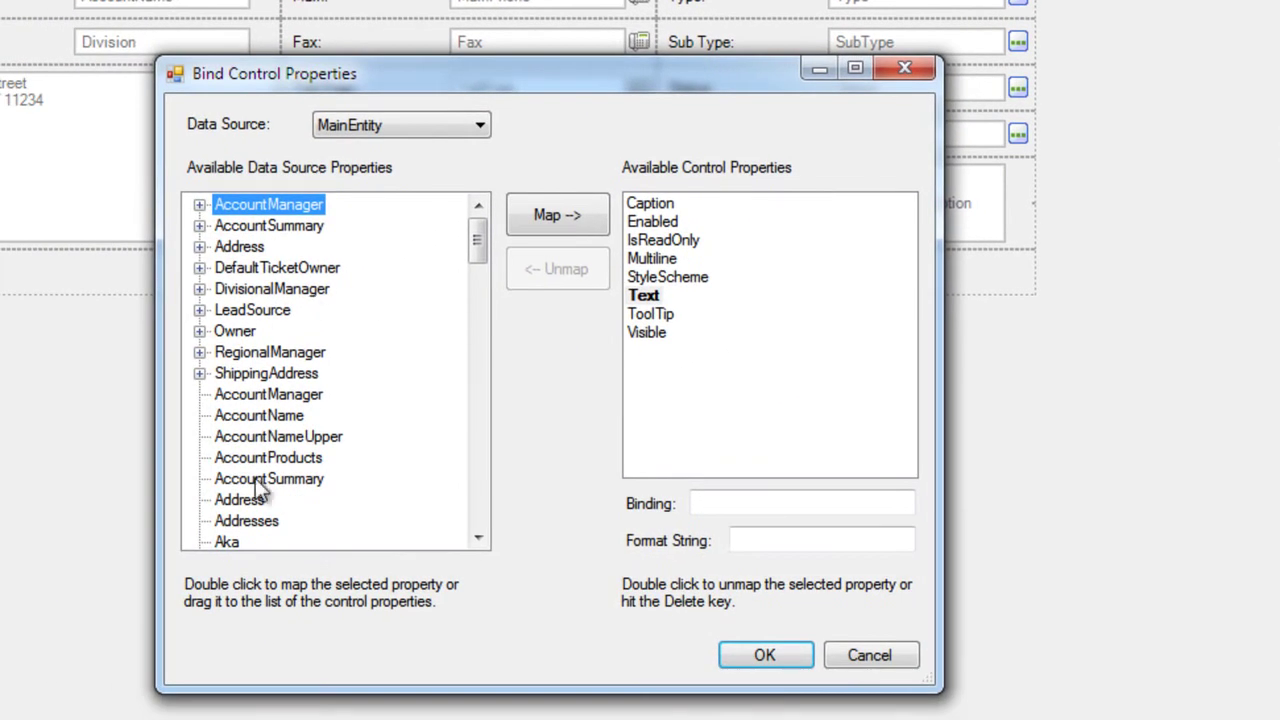
Step: Map the account's Aka property onto the text box's Text property and confirm
left_click(227, 542)
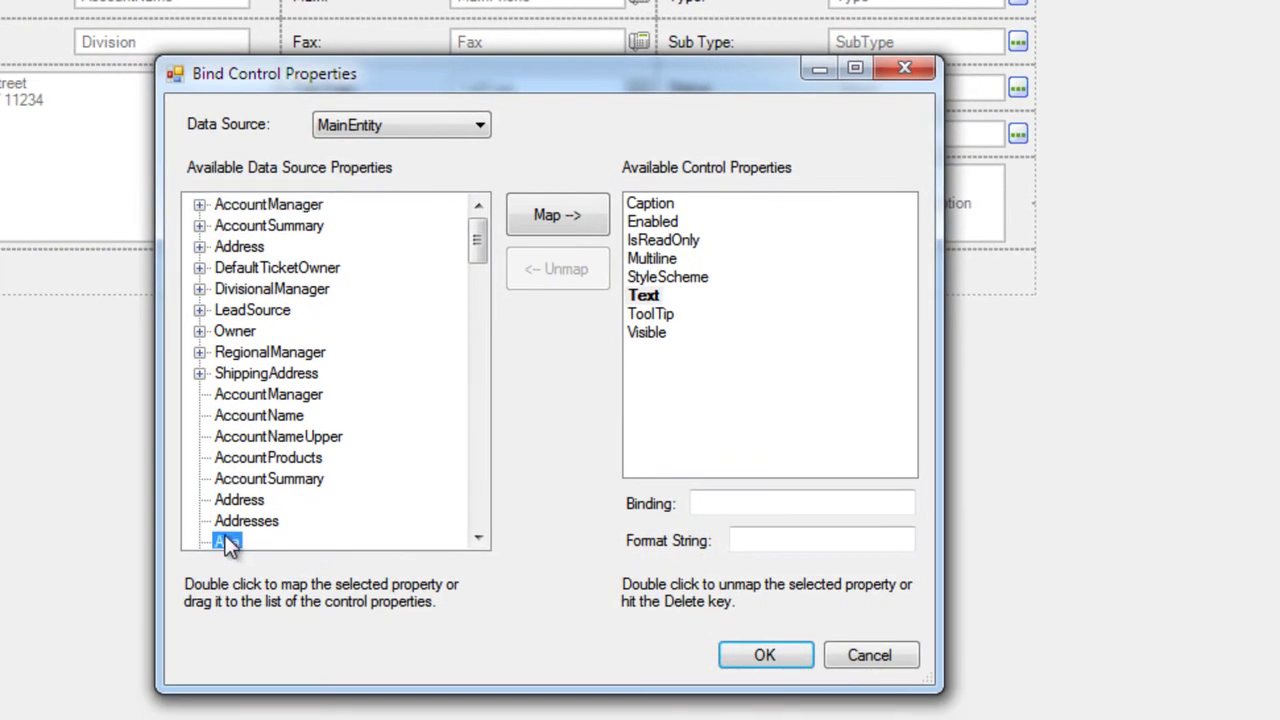
left_click(544, 221)
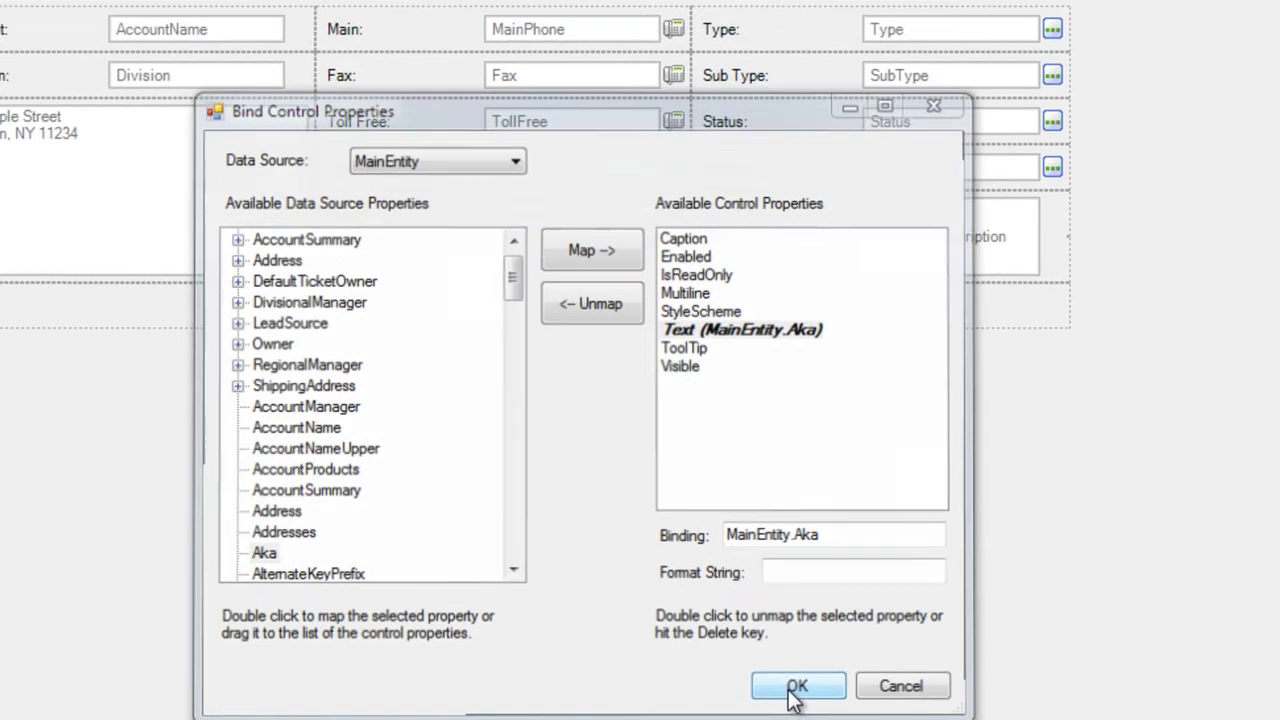
left_click(760, 655)
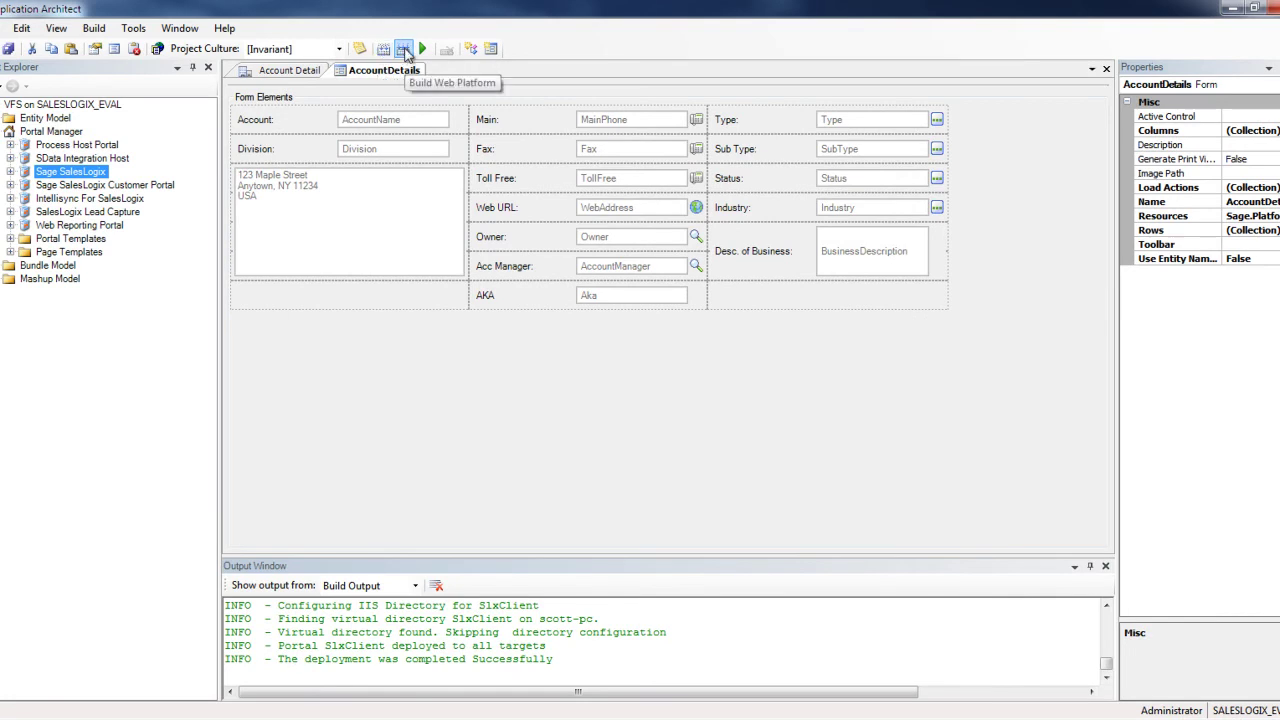
Step: Open the portal's Core Portals deployment, select the SlxClient IIS target, and confirm deployment succeeded
double_click(93, 175)
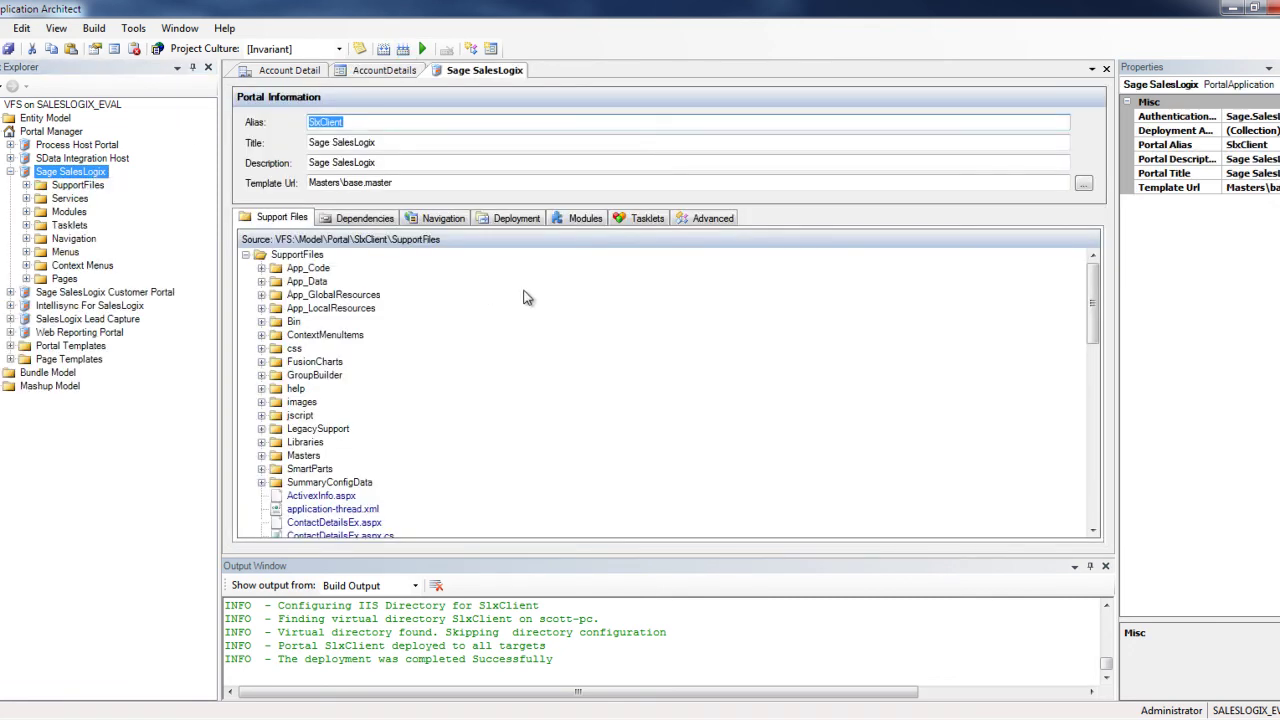
left_click(528, 224)
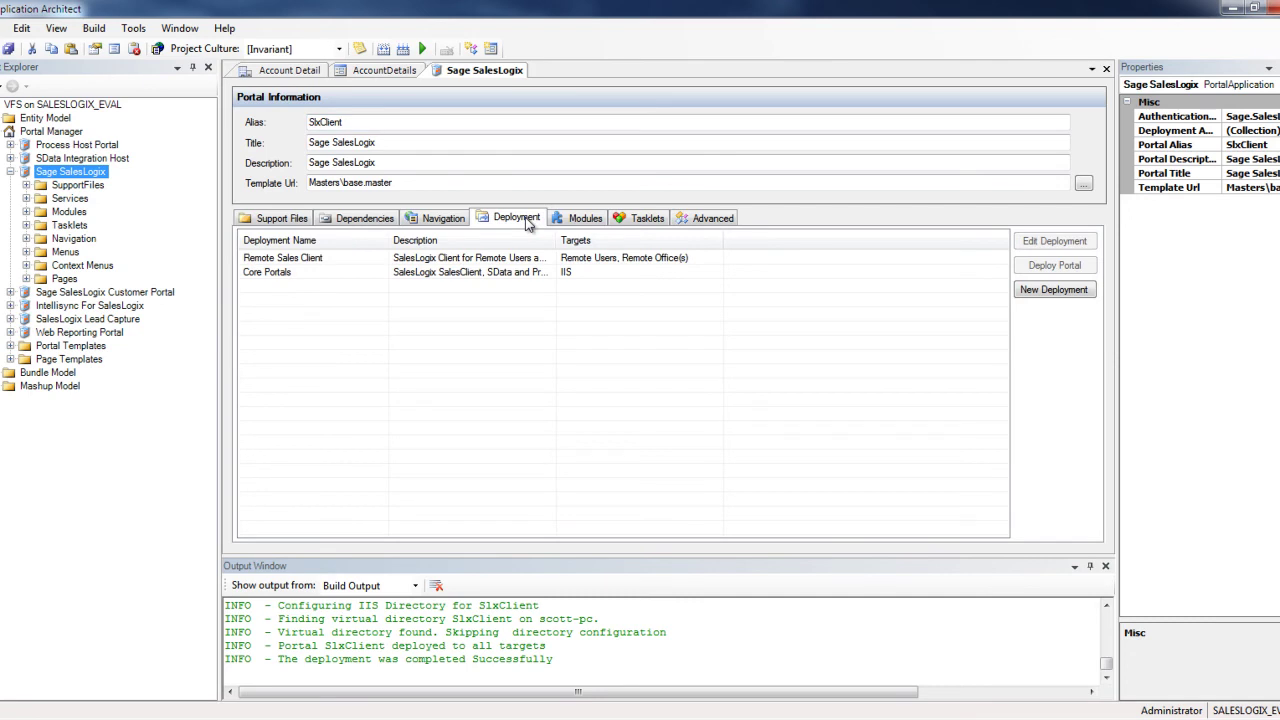
double_click(449, 271)
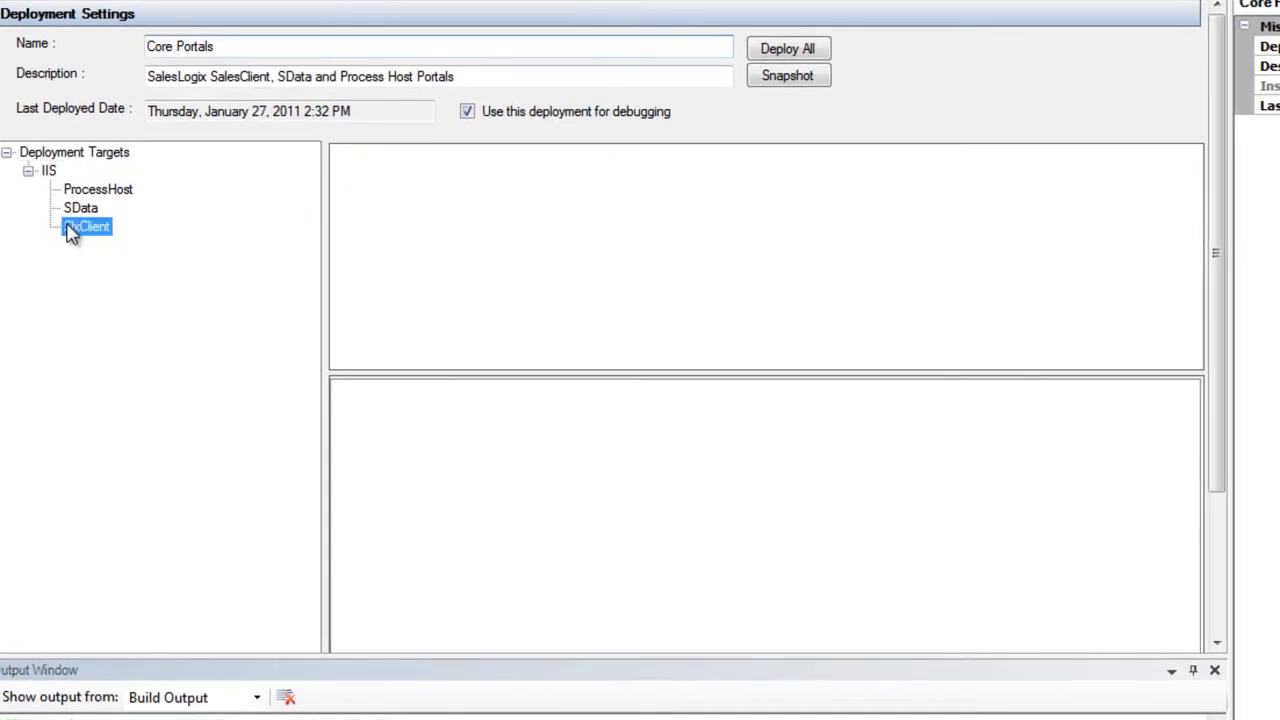
left_click(281, 245)
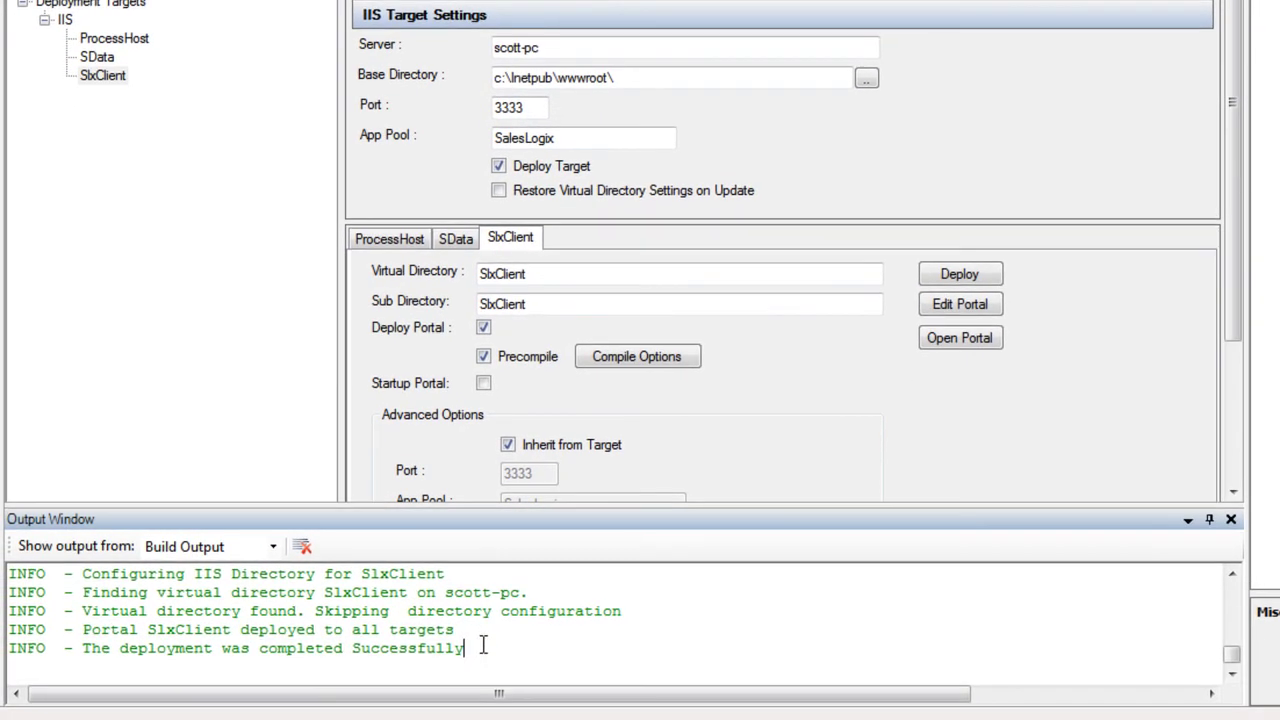
left_click_drag(470, 648, 136, 654)
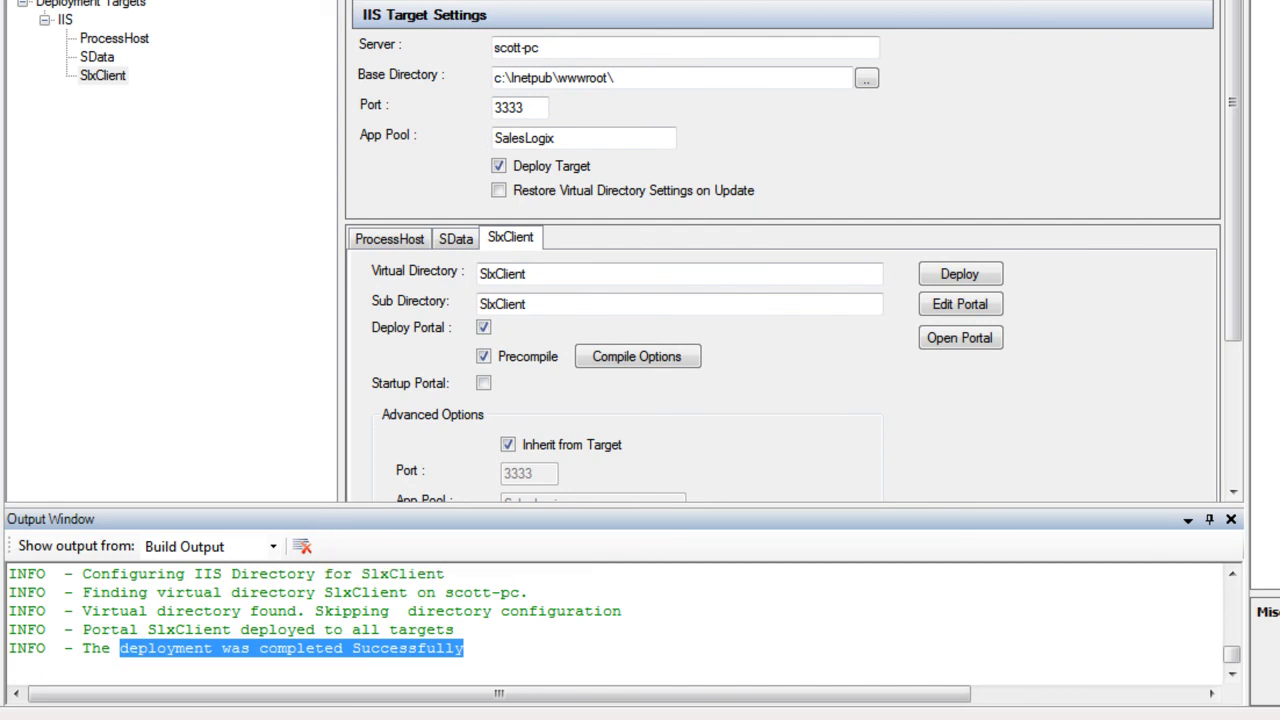
Step: In the web client, enter 'Abbot Labs' in the Abbott Ltd. account's new AKA field
mouse_move(87, 719)
left_click(87, 640)
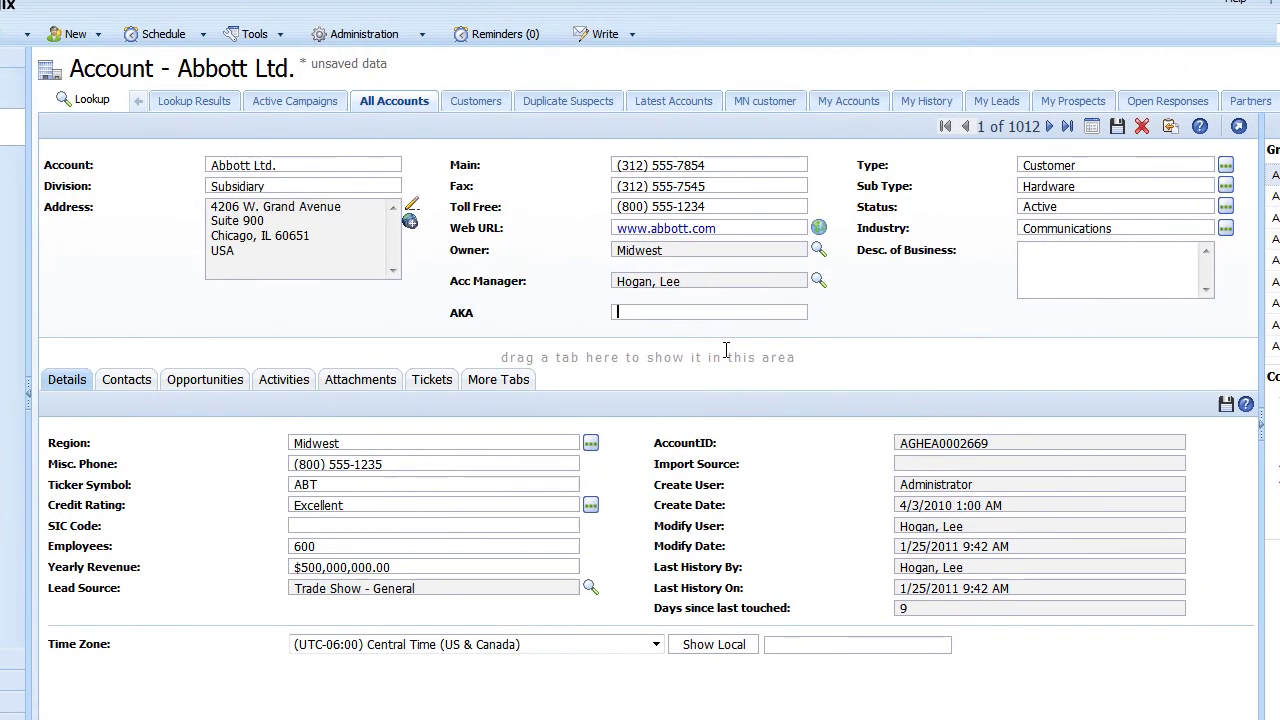
type("Abbbott")
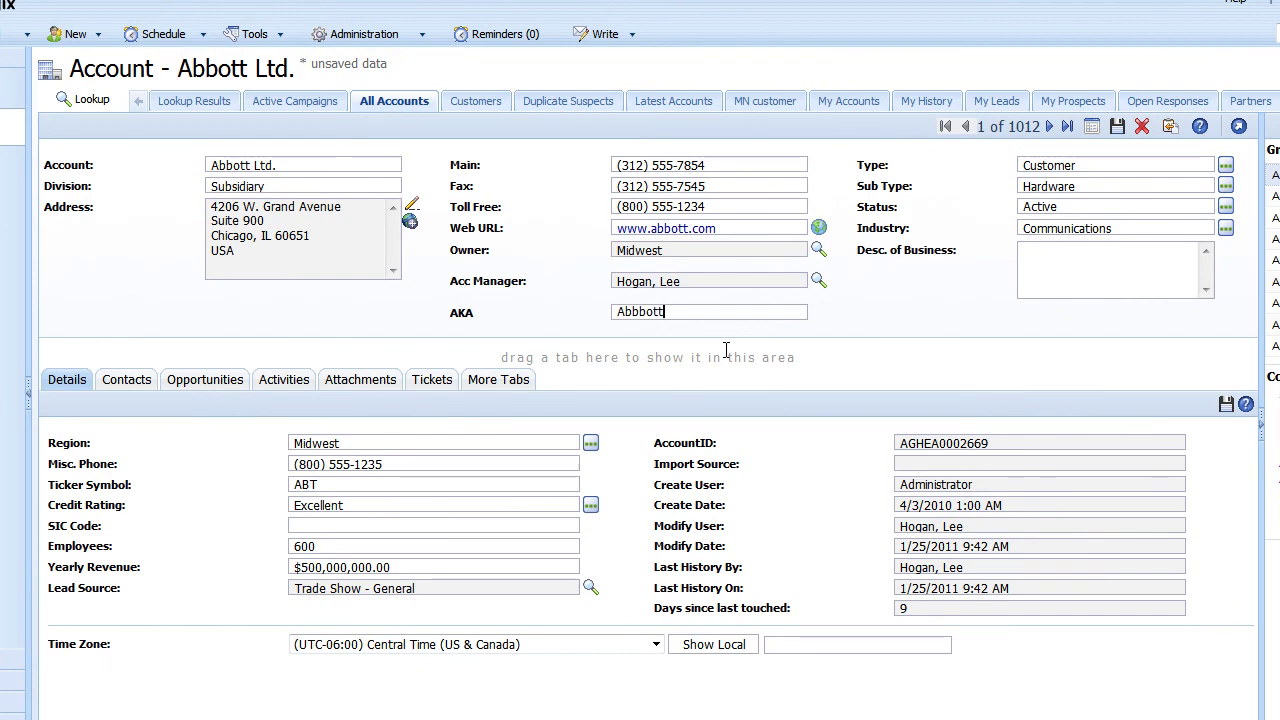
key("BackSpace")
key("BackSpace")
key("BackSpace")
key("BackSpace")
type("ot")
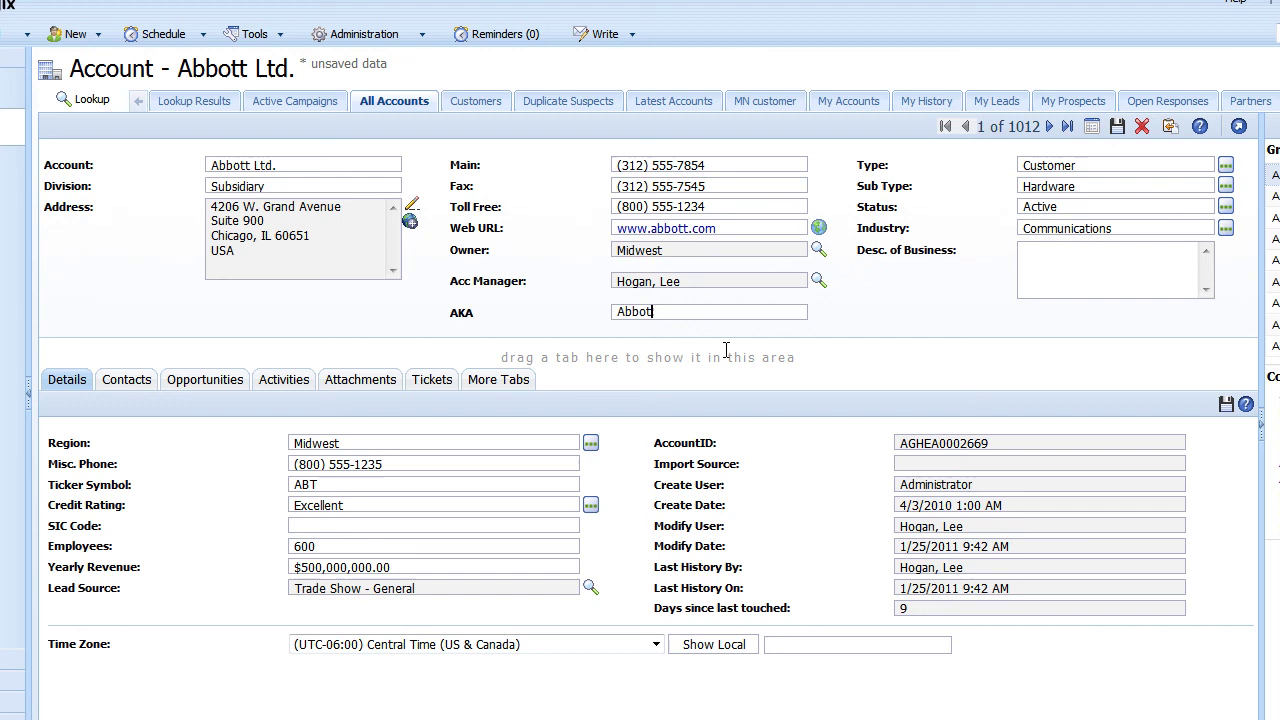
type(" Labs")
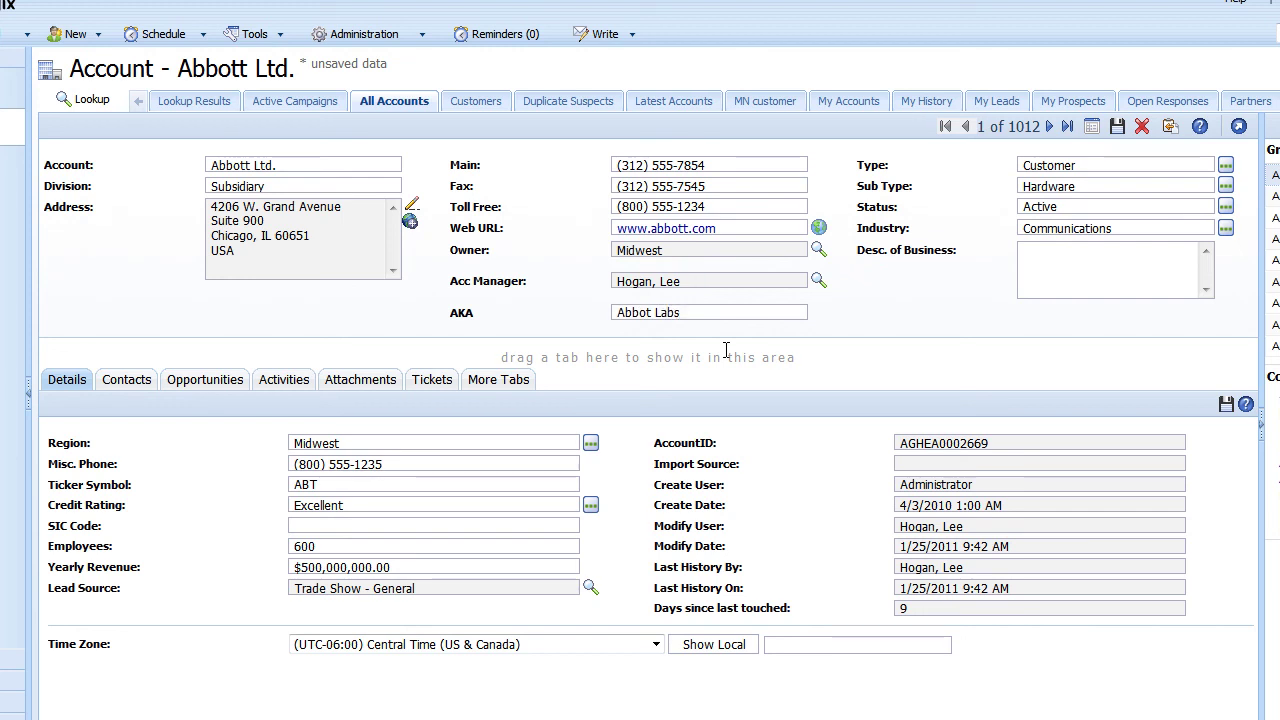